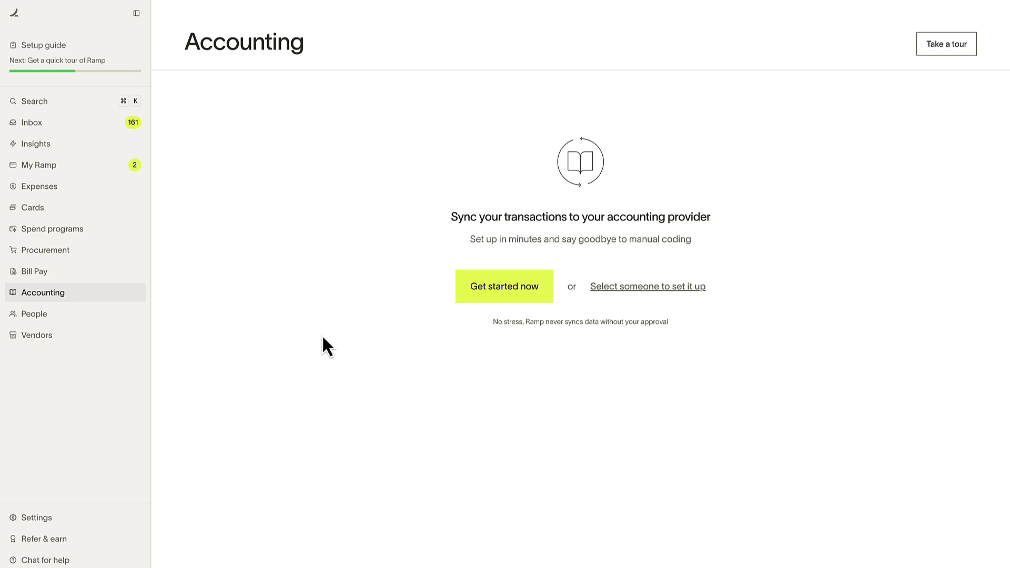
- Start the accounting integration setup with Zoho Books as the provider and grant Ramp access to the Zoho Books data
click(504, 295)
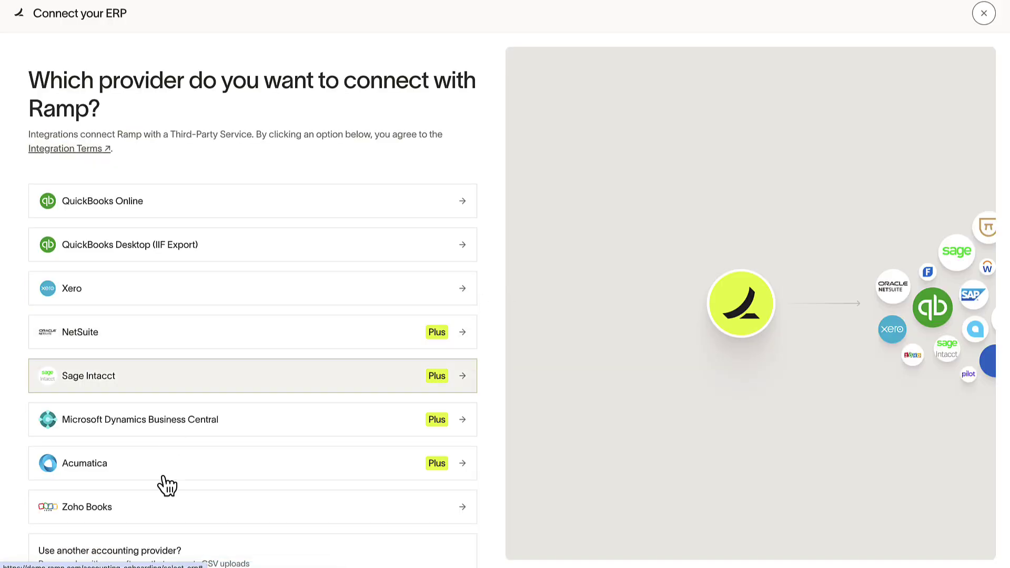
click(148, 502)
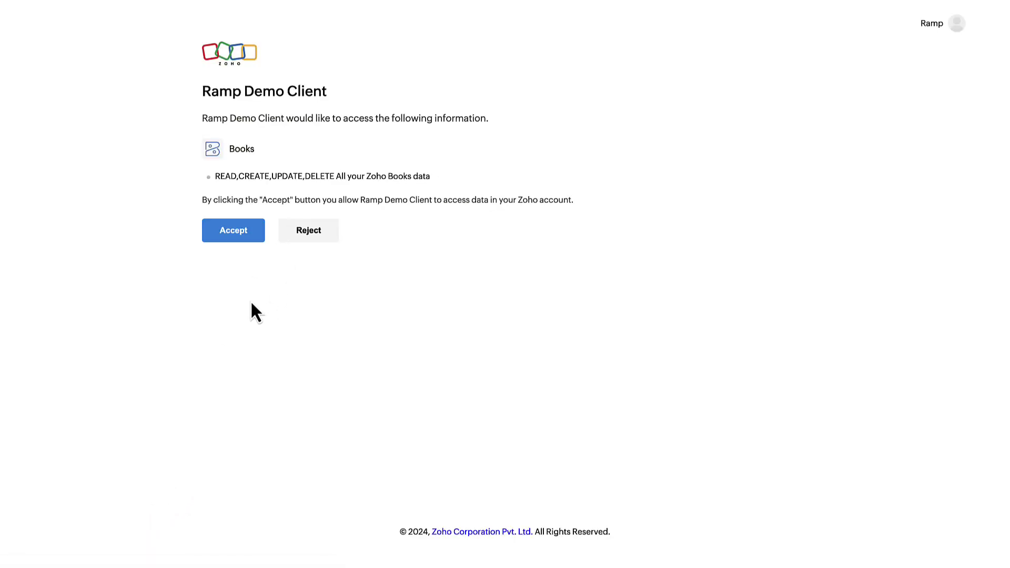
click(232, 237)
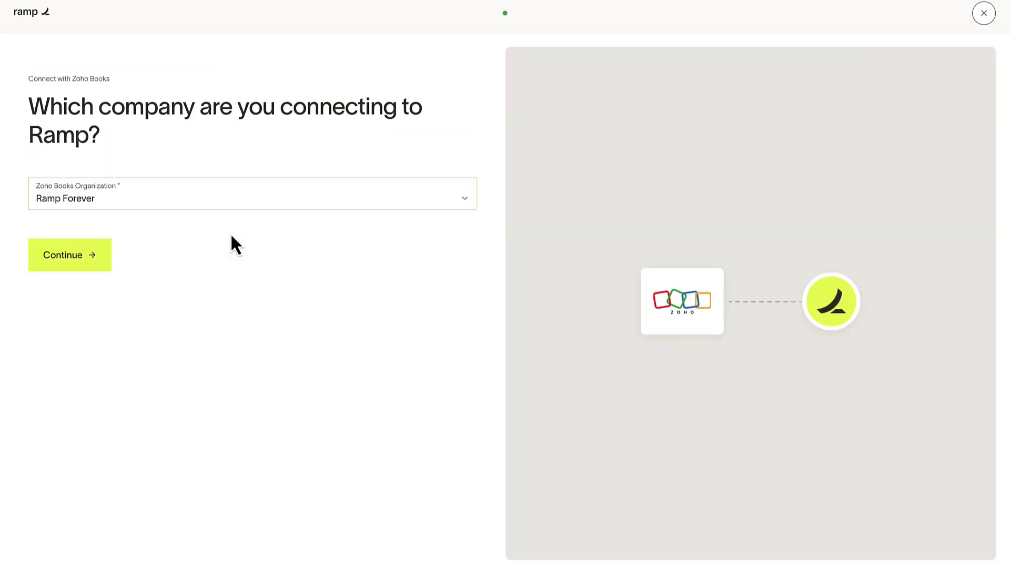
- Connect the Ramp Forever organization and use the existing Ramp card liability account to track the Ramp balance
click(188, 200)
click(184, 205)
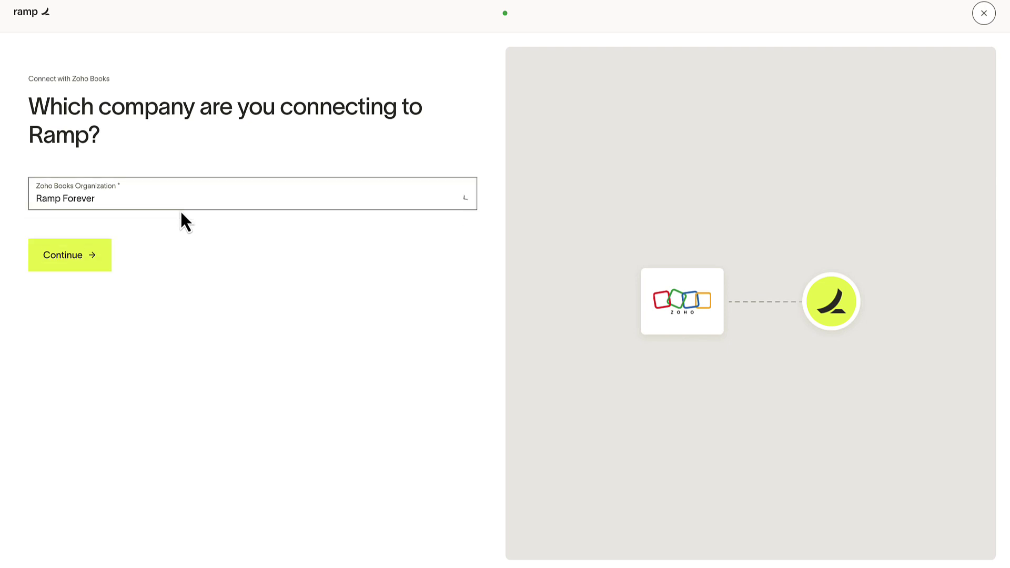
click(87, 261)
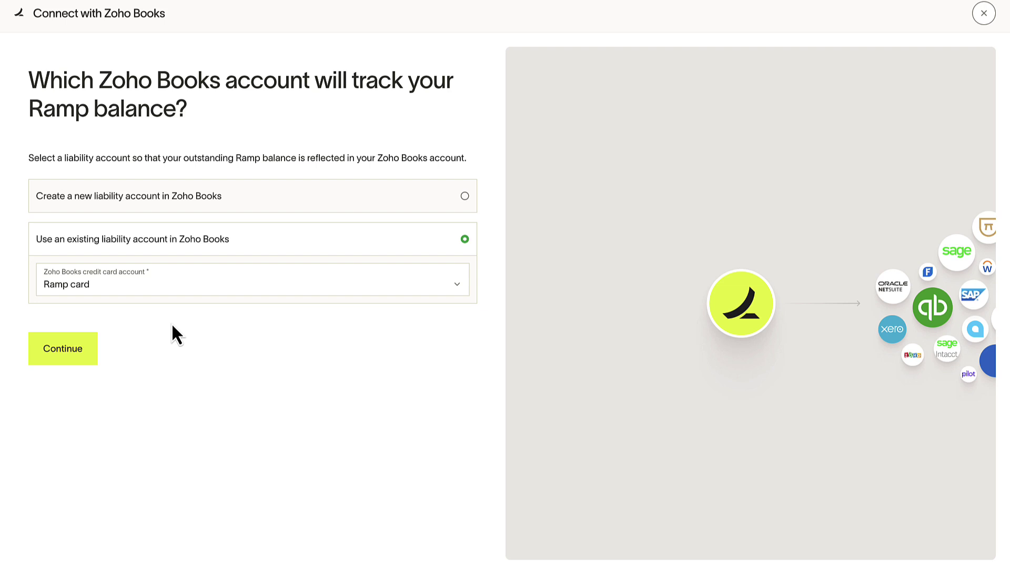
click(69, 358)
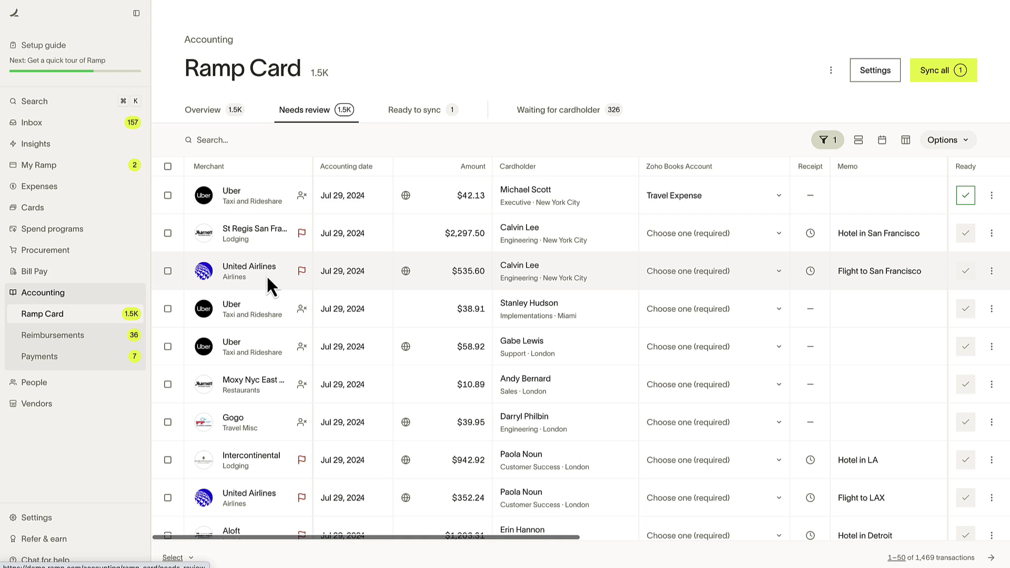
- Examine the Zoho Books coding fields of the card transaction that is ready to sync, from account through customer
click(421, 121)
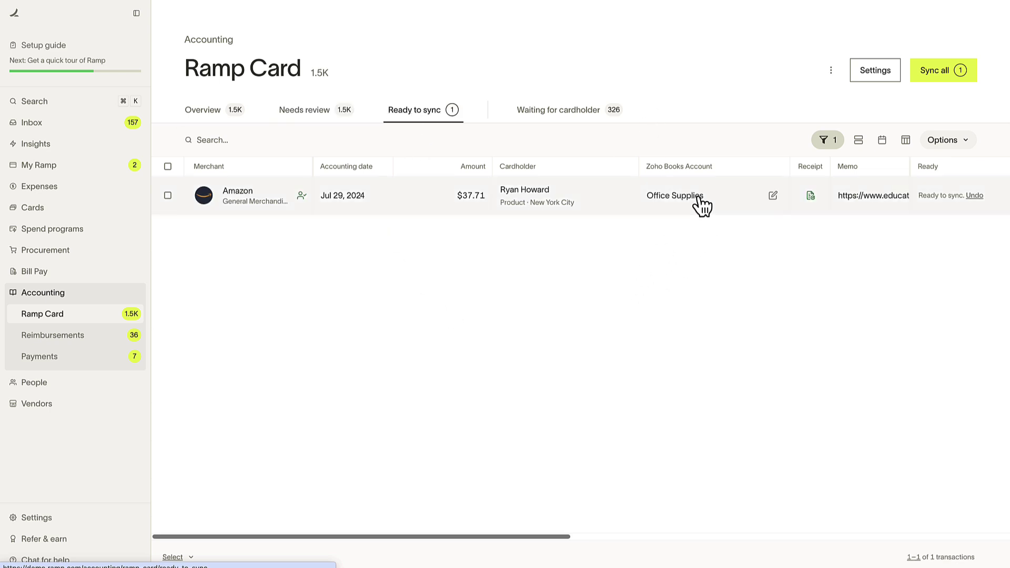
scroll(700, 199, right, 6)
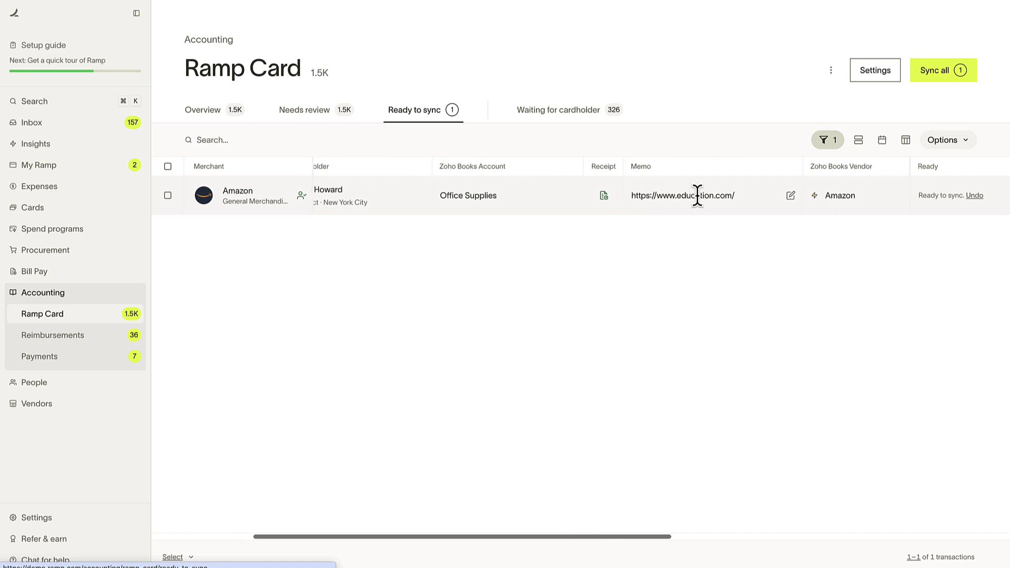
scroll(699, 197, right, 5)
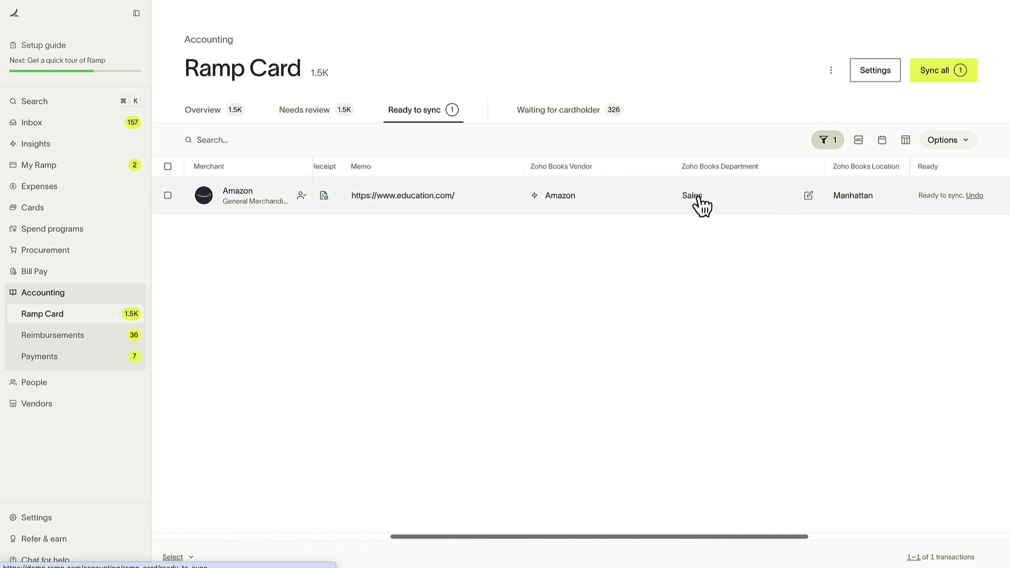
scroll(701, 205, right, 5)
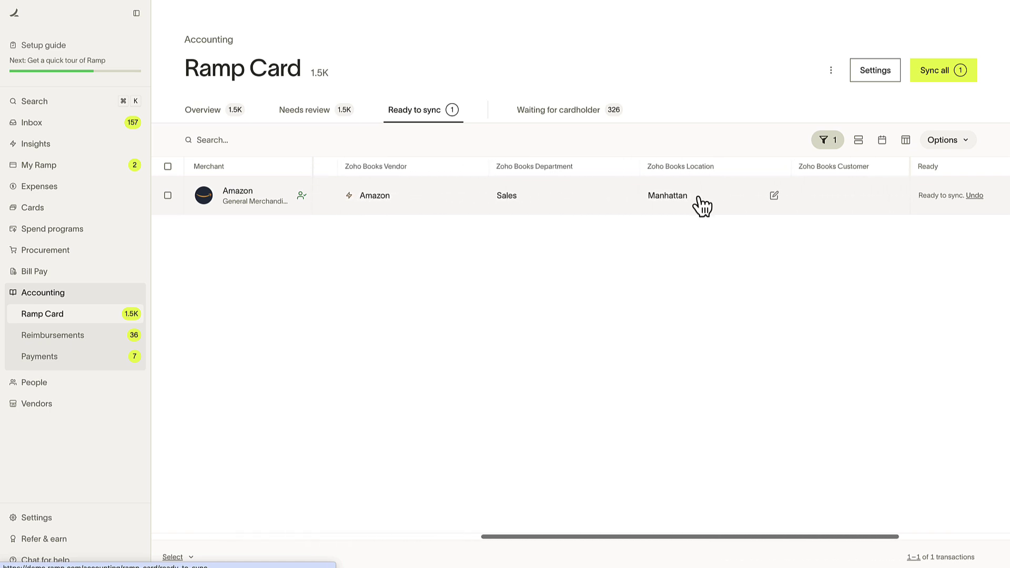
scroll(701, 205, right, 1)
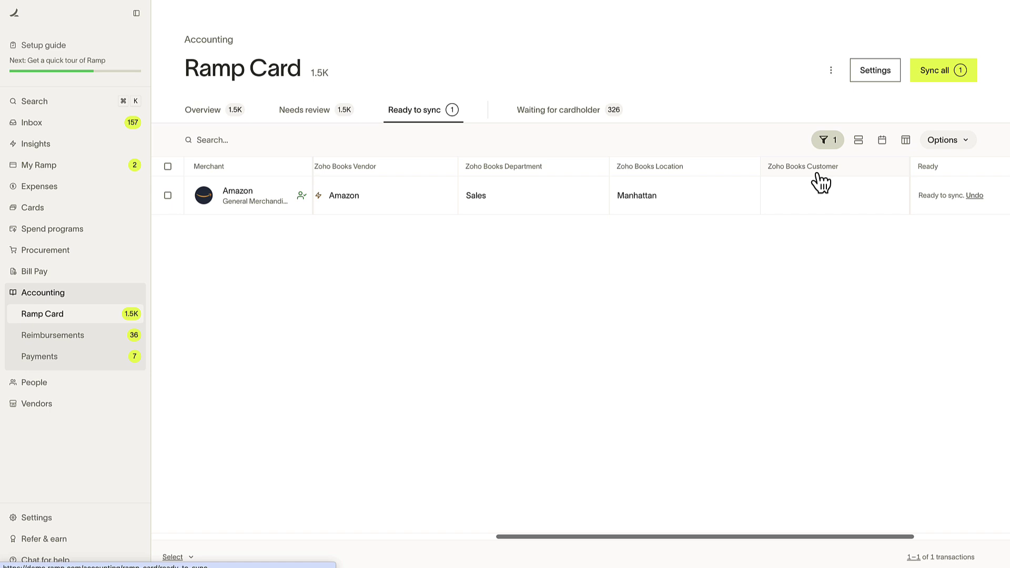
- Review which Zoho Books accounting fields are synced and which are unused in the integration settings, leaving them as they are
click(871, 71)
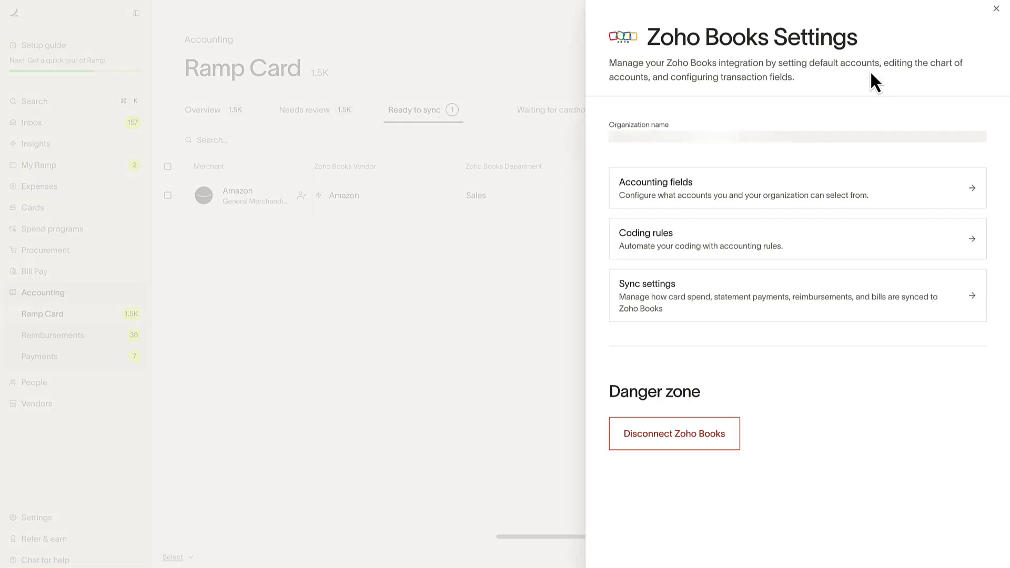
click(705, 190)
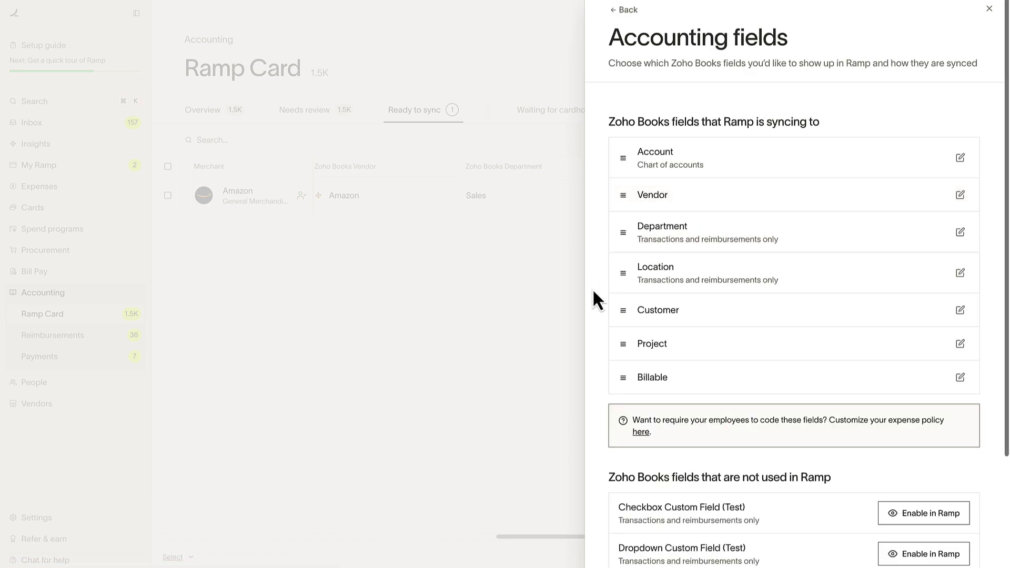
scroll(592, 295, down, 3)
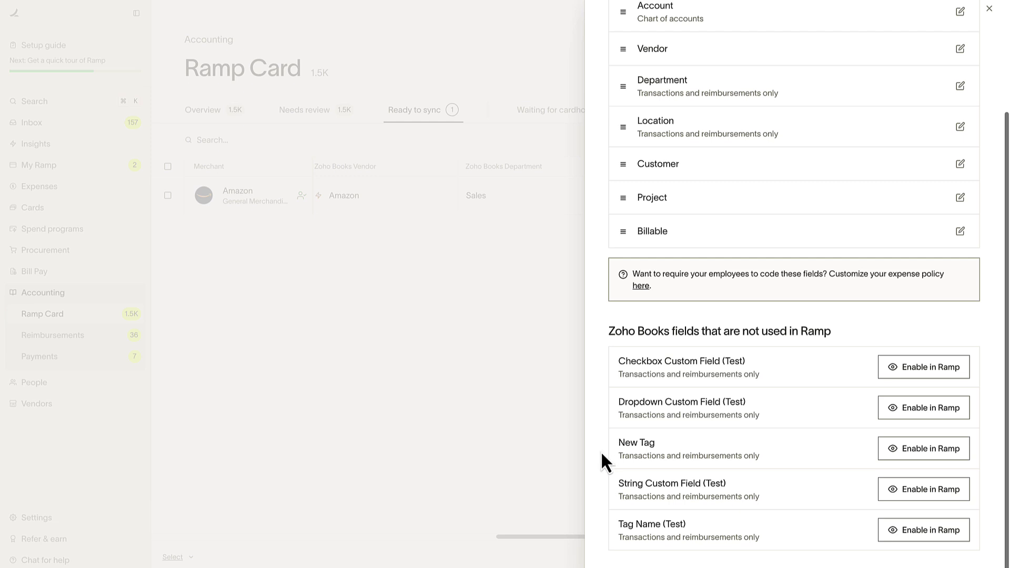
scroll(601, 450, up, 3)
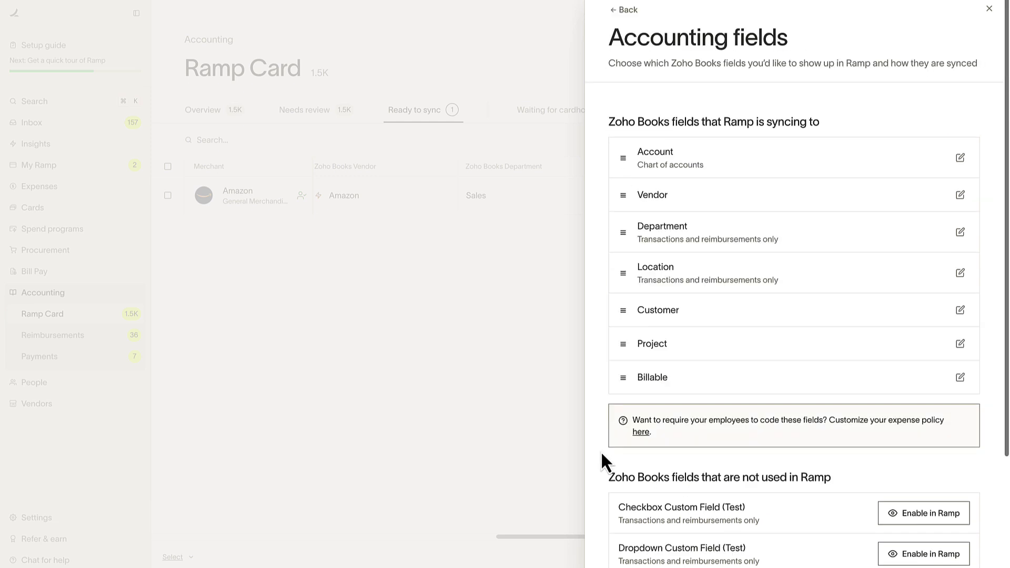
click(624, 13)
click(550, 229)
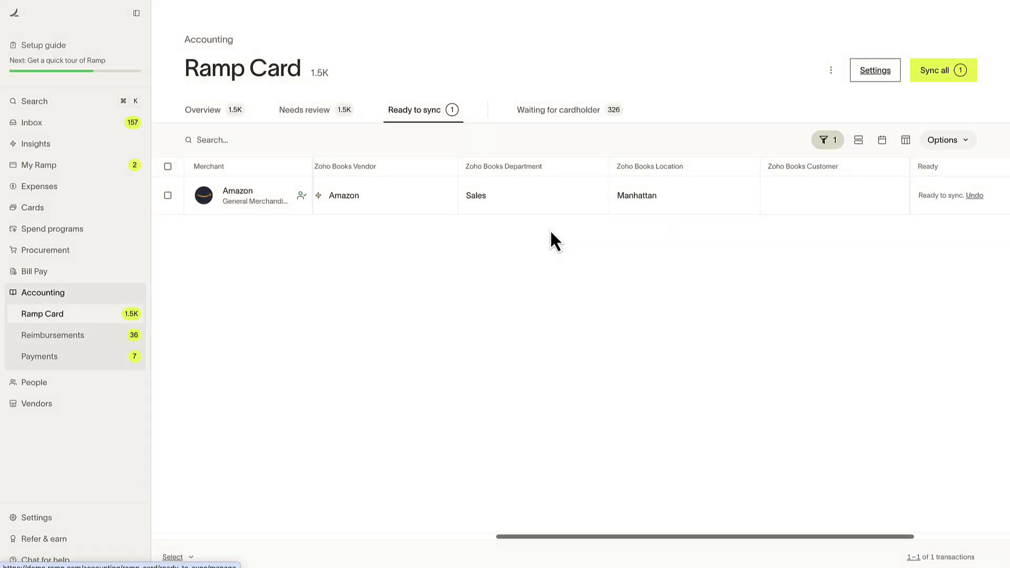
- Inspect the Amazon transaction's receipt, review status, memo and accounting coding in its details
click(252, 206)
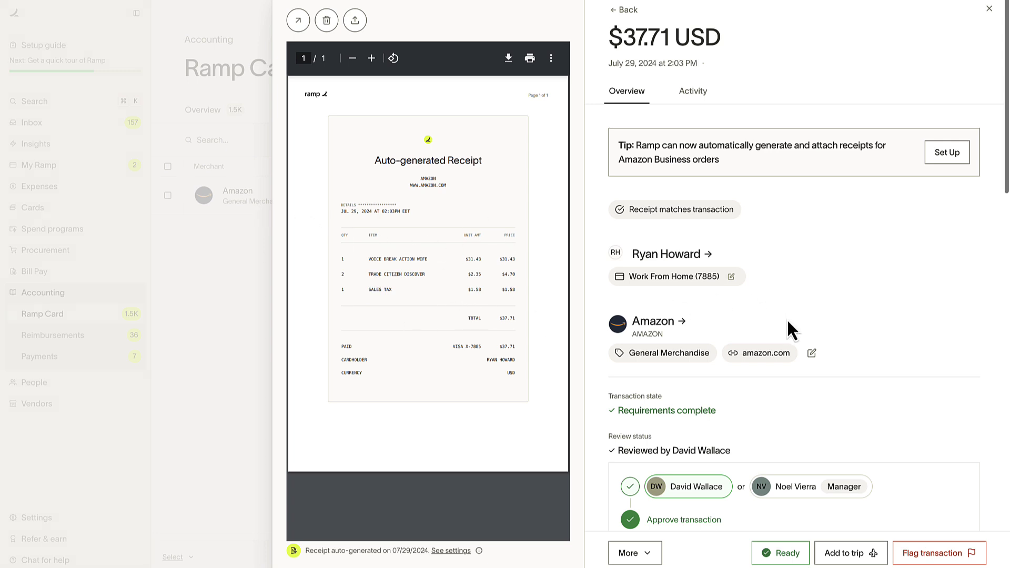
scroll(787, 320, down, 4)
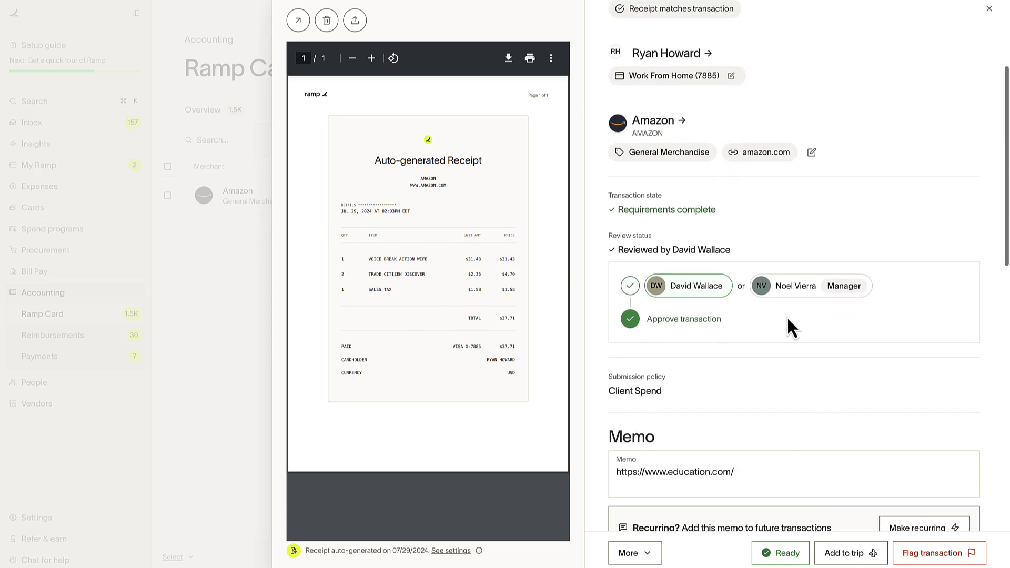
scroll(788, 319, down, 10)
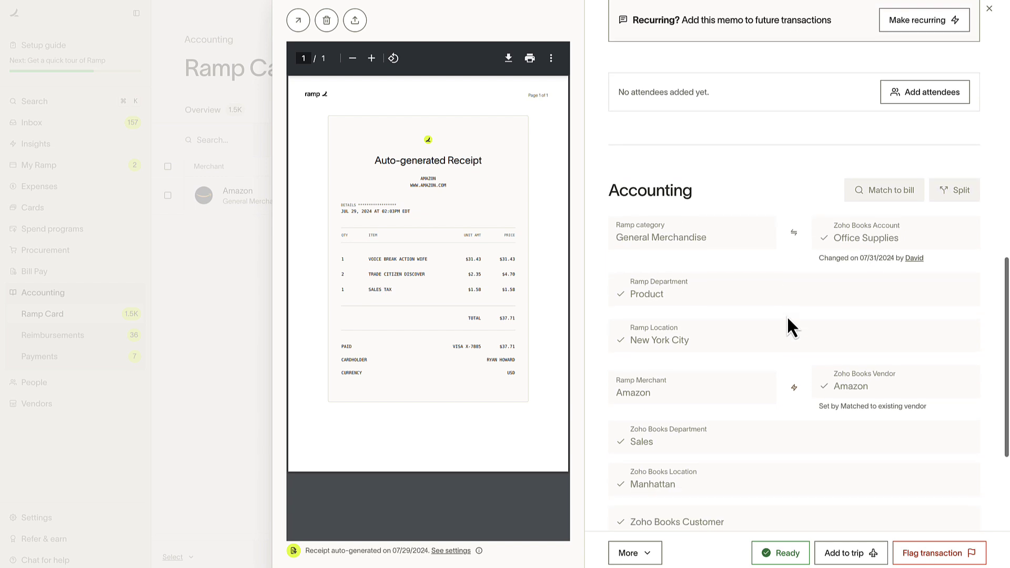
click(212, 324)
- Sync the Amazon card transaction to Zoho Books
click(168, 195)
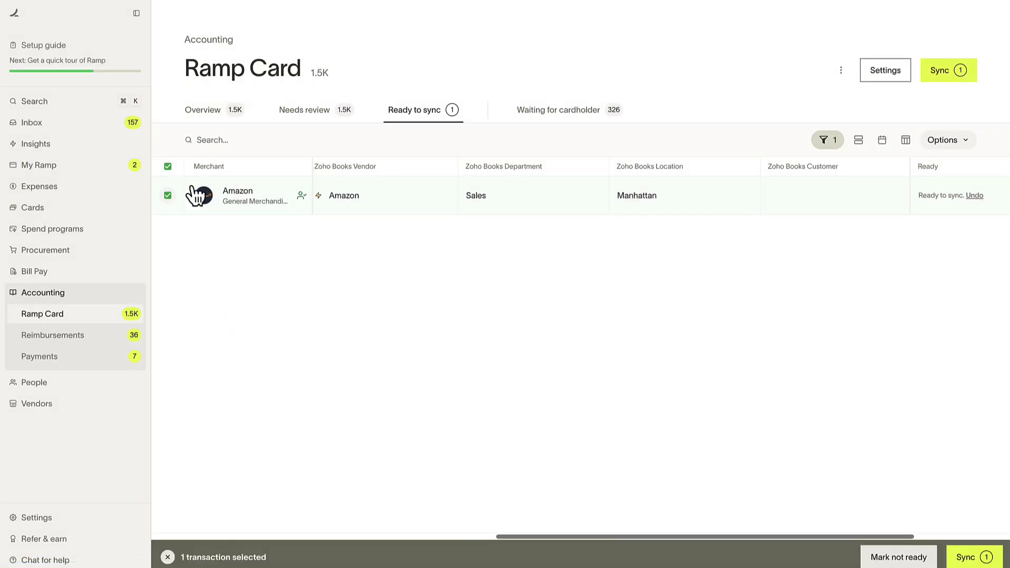
click(941, 73)
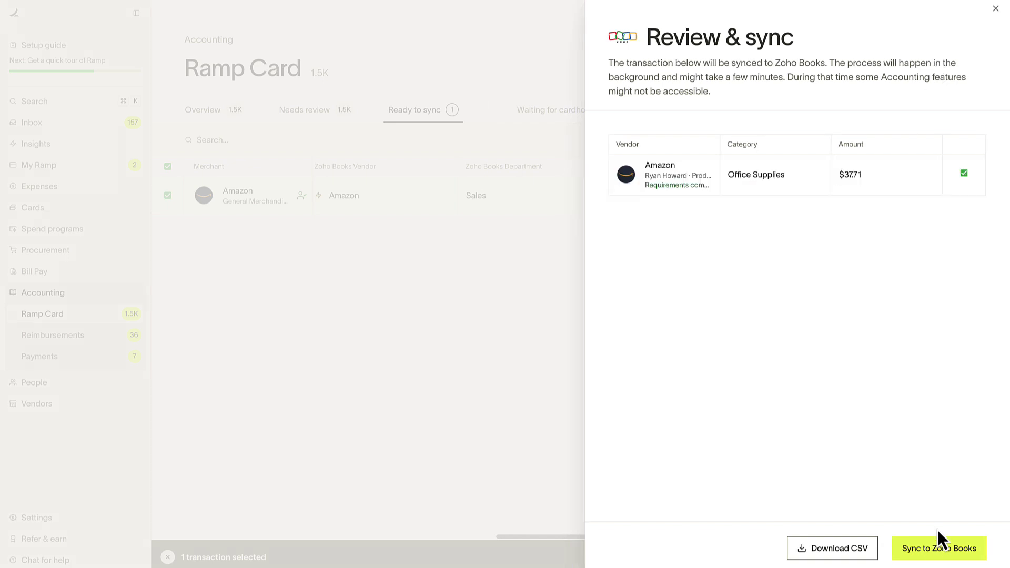
click(934, 545)
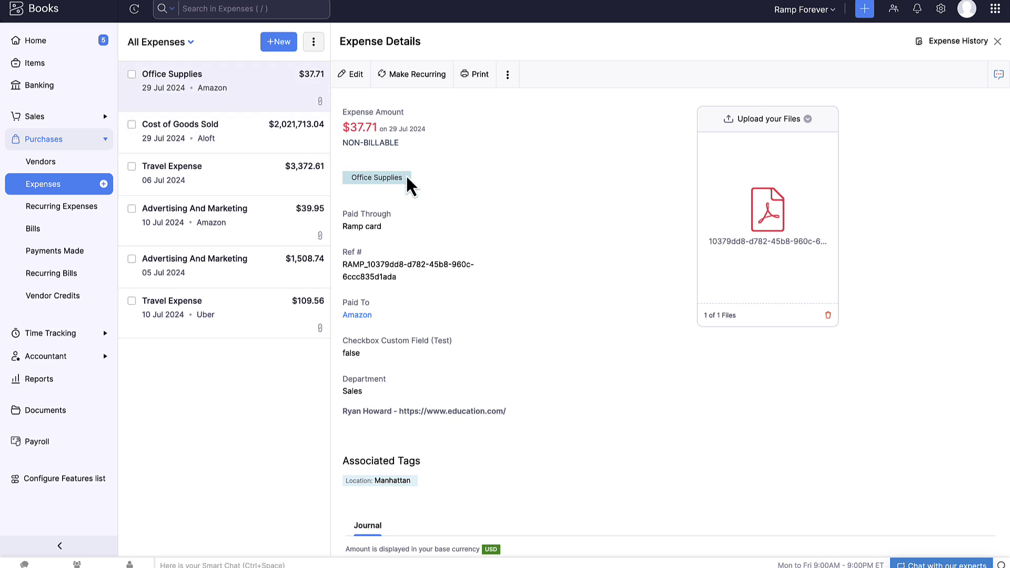
- In Zoho Books, examine the synced Office Supplies expense for Amazon, including its journal entry and attached receipt
scroll(431, 263, down, 3)
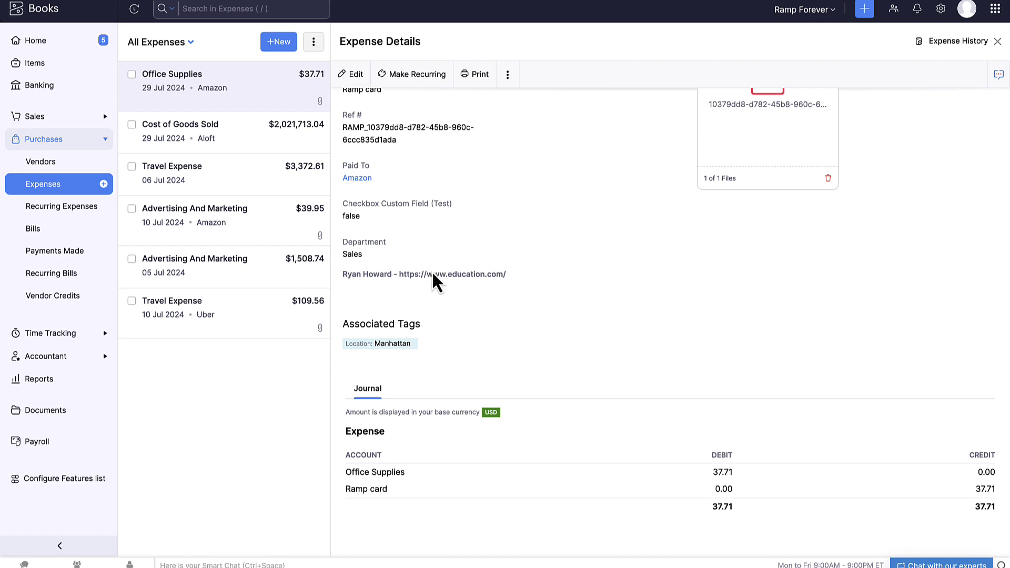
scroll(432, 271, up, 3)
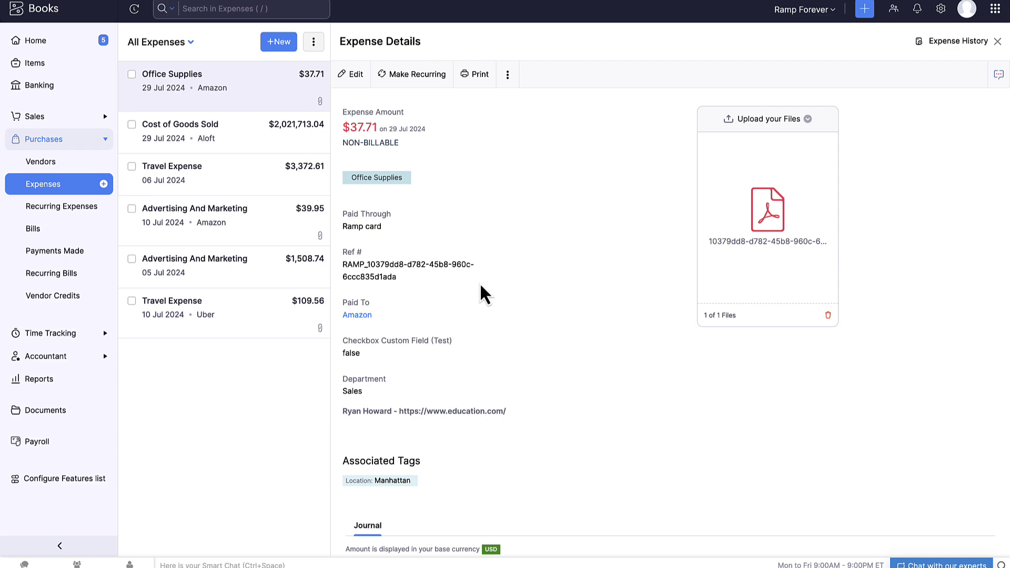
click(766, 227)
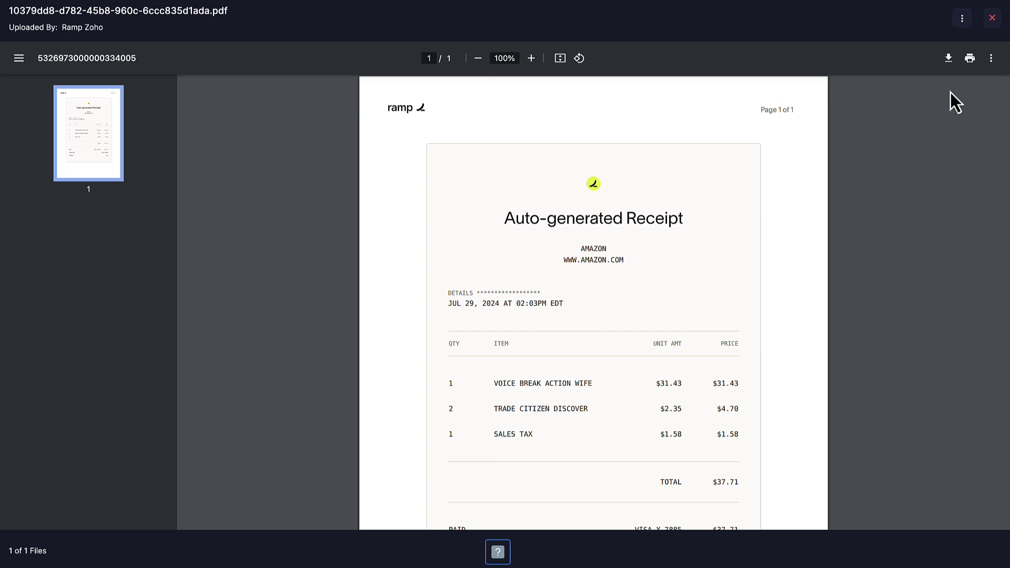
click(992, 20)
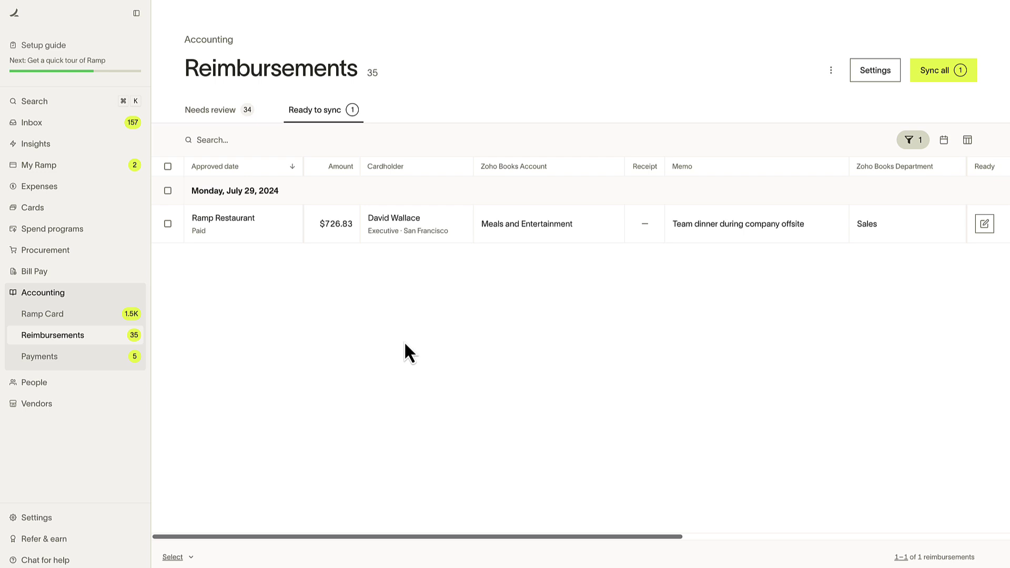
- Sync the Ramp Restaurant reimbursement to Zoho Books
click(168, 224)
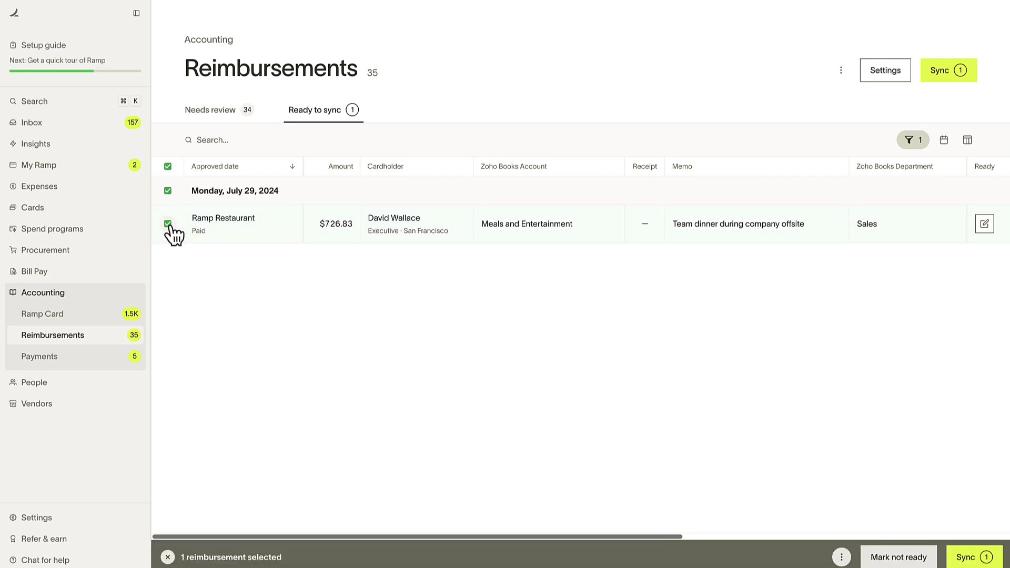
click(973, 557)
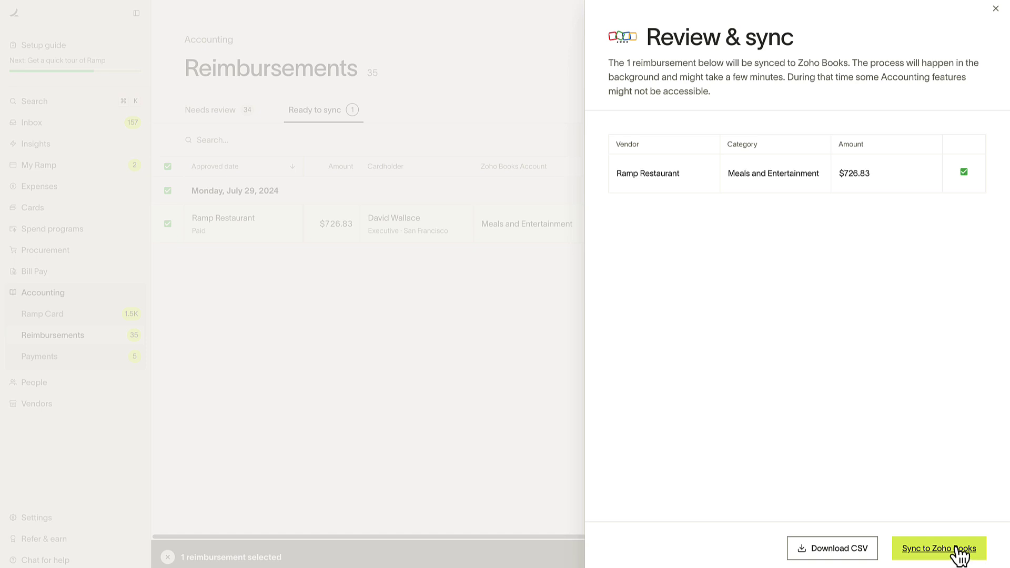
click(957, 553)
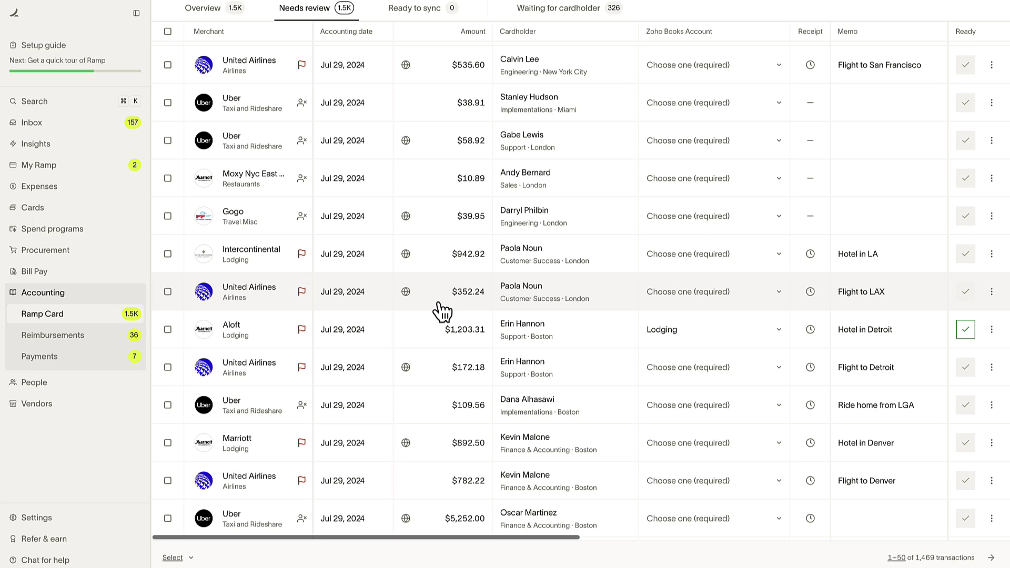
- Open bill matching for the Aloft "Hotel in Detroit" card transaction and reload the available Zoho Books bills
scroll(442, 311, up, 4)
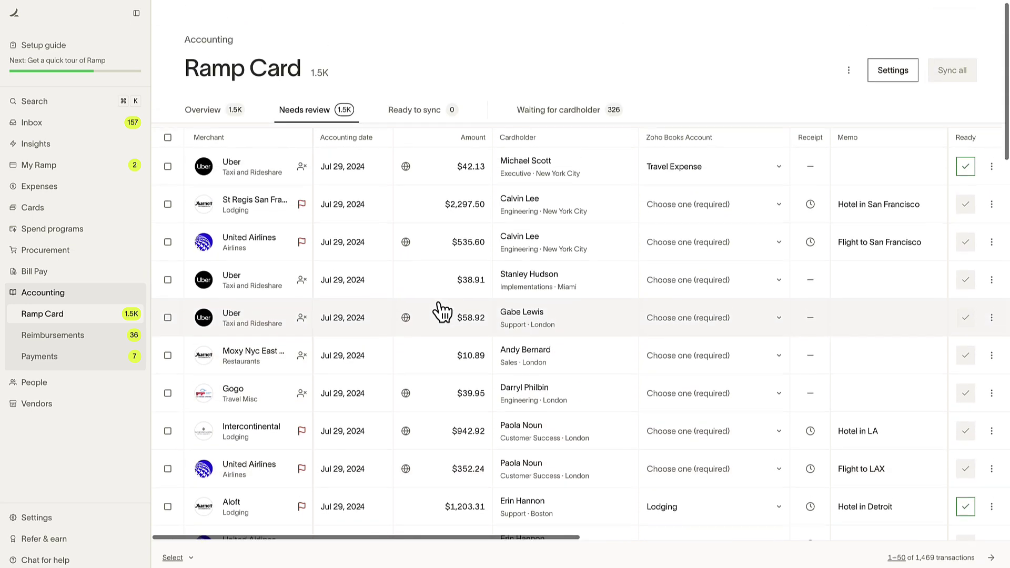
scroll(440, 310, down, 5)
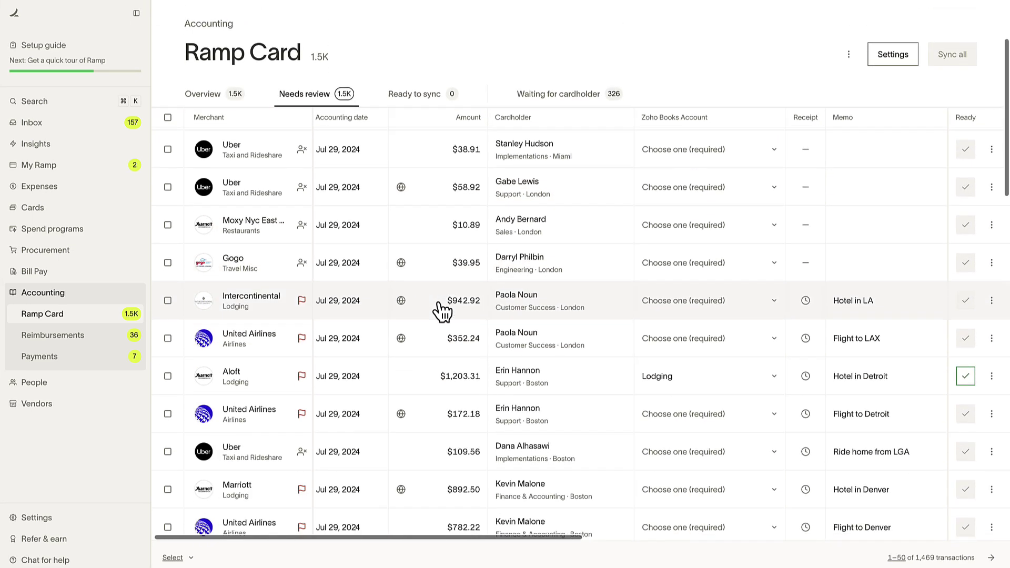
click(168, 336)
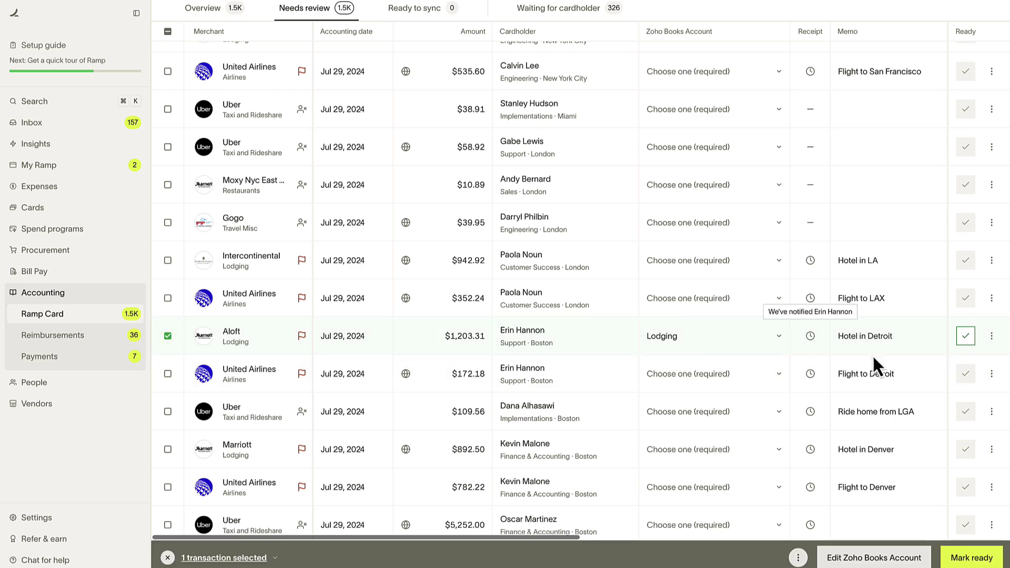
click(992, 340)
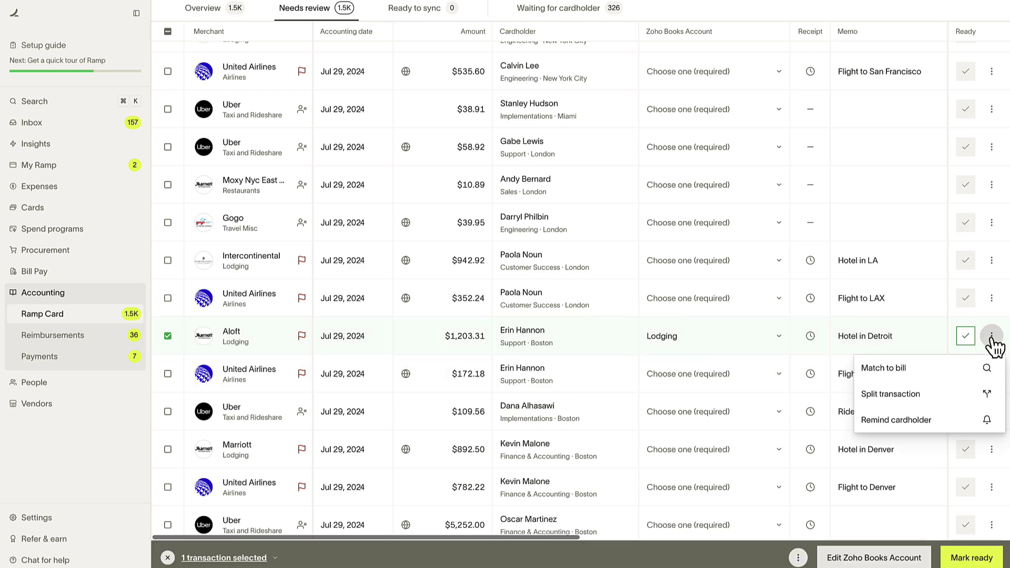
click(928, 367)
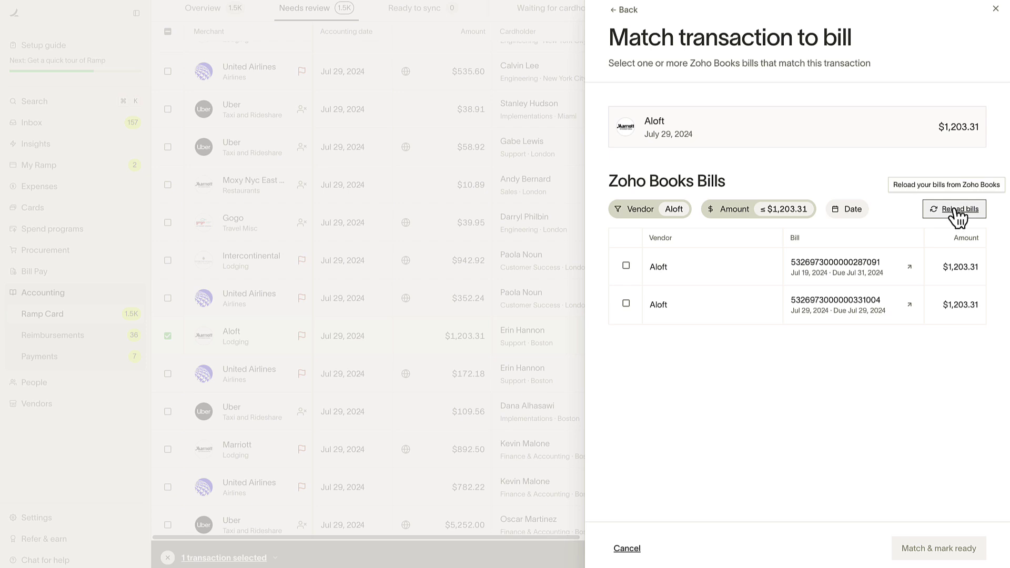
click(953, 210)
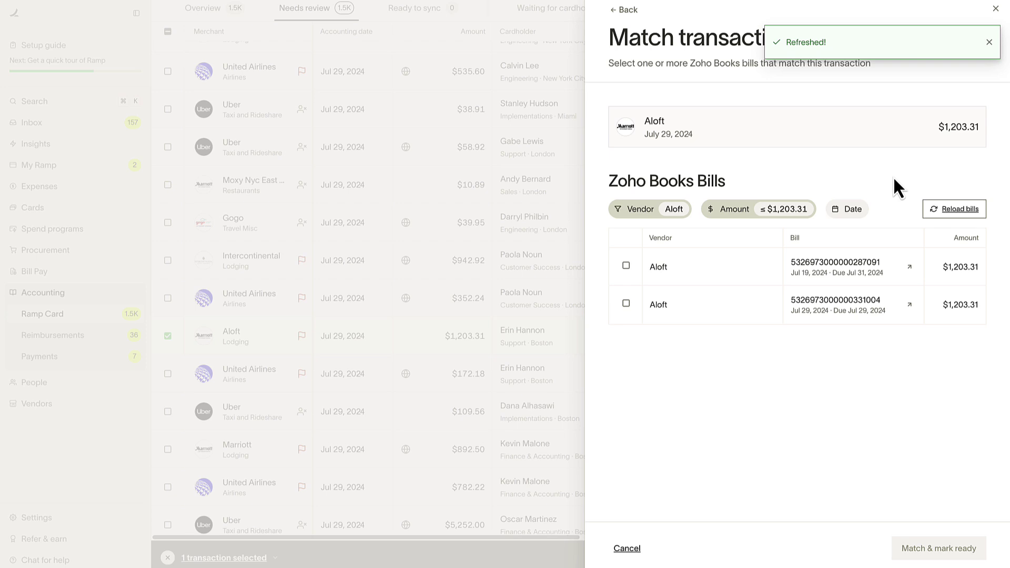
- Match the Aloft card transaction to the Aloft bill dated Jul 29, 2024, and mark it ready
click(626, 304)
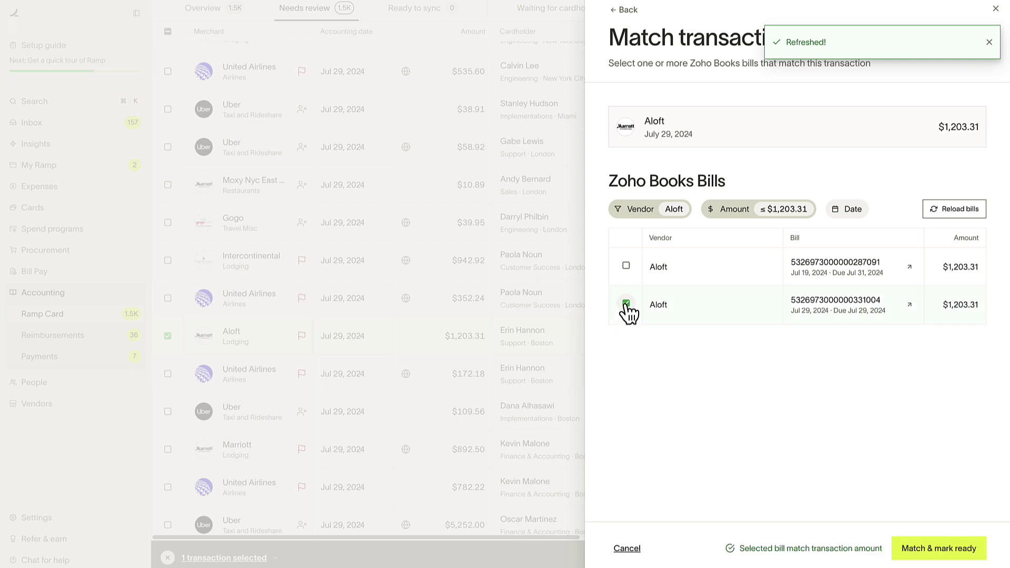
click(932, 550)
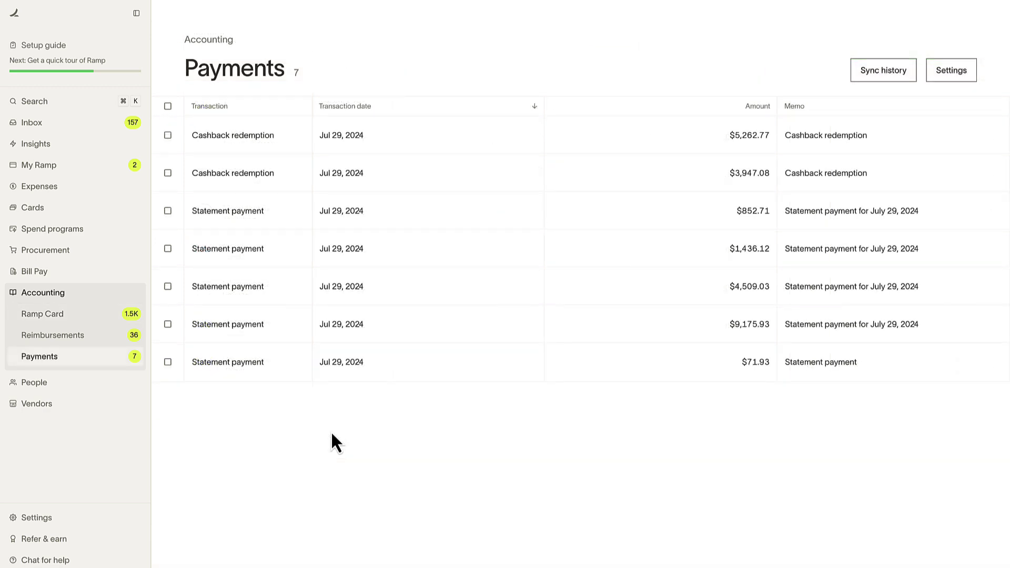
- Sync the $852.71 statement payment and the $3,947.08 cashback redemption to Zoho Books
click(167, 211)
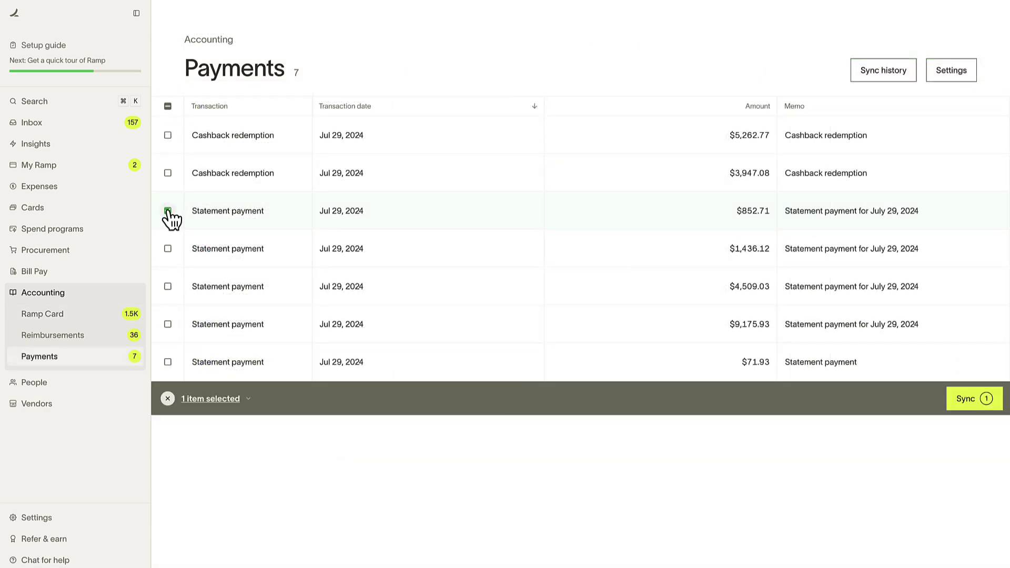
click(168, 172)
click(966, 400)
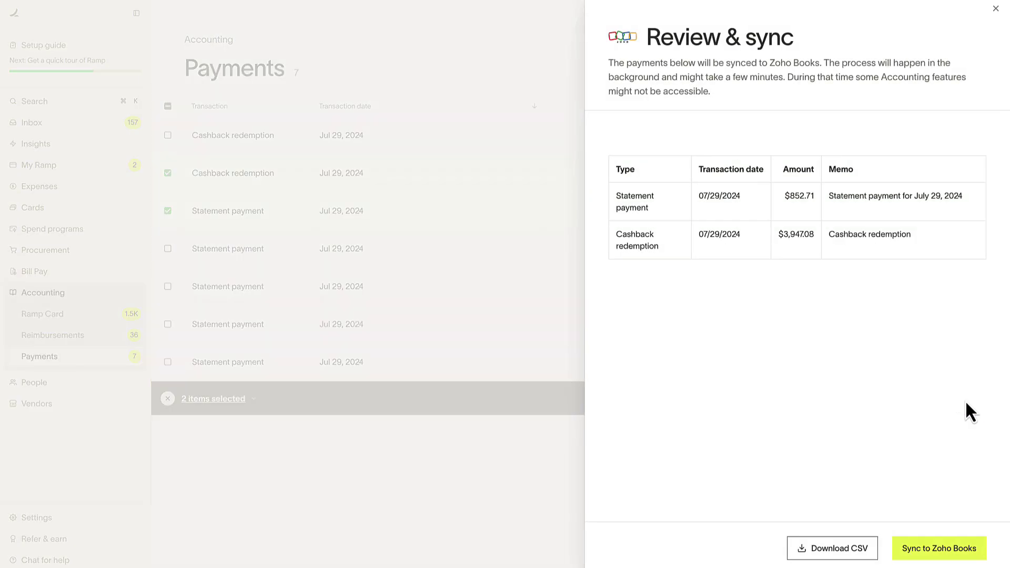
click(950, 550)
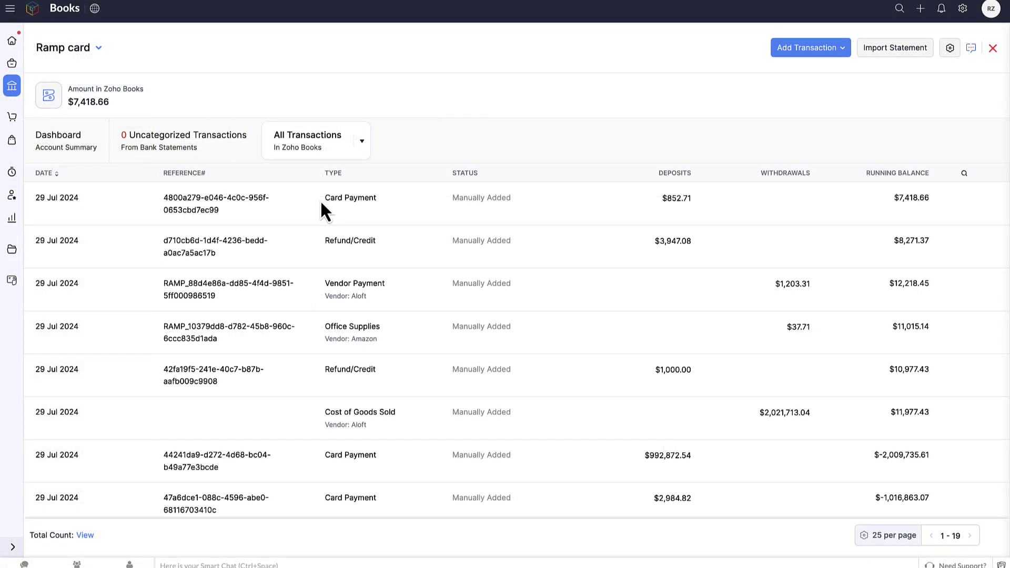
- In Zoho Books, examine the synced statement payment and cashback redemption on the Ramp card account, including the redemption's journal entry
click(419, 218)
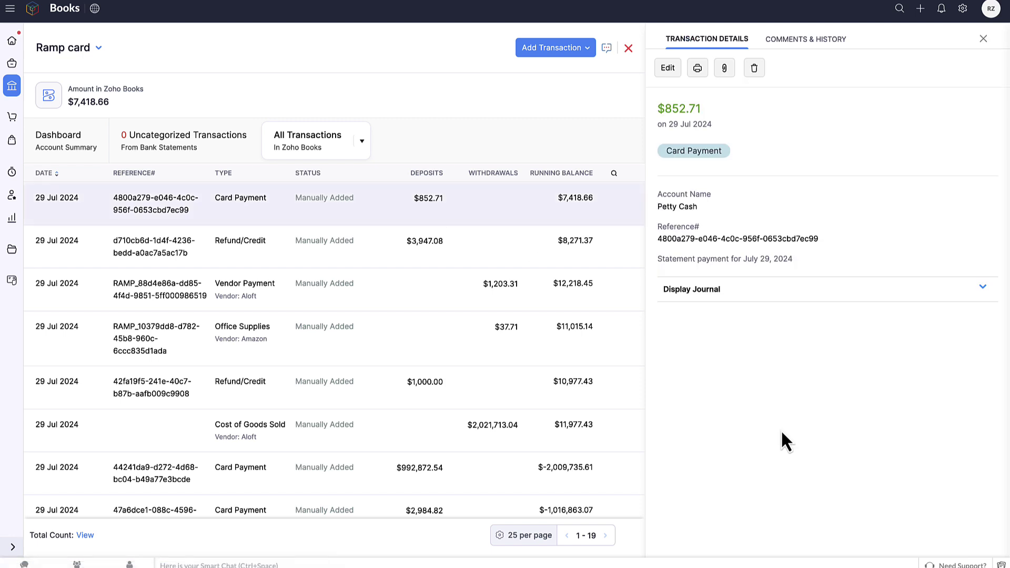
click(252, 267)
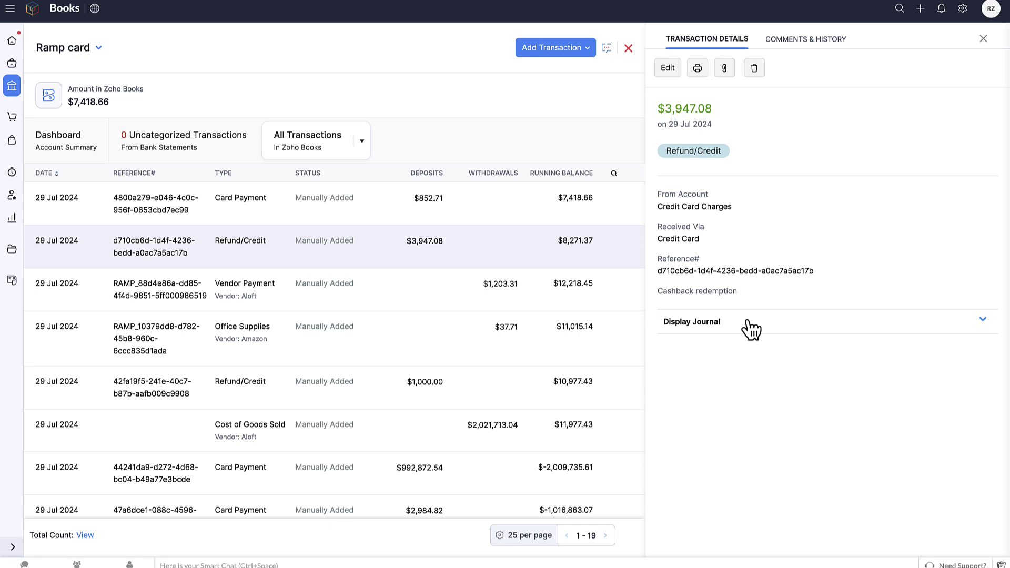
click(749, 329)
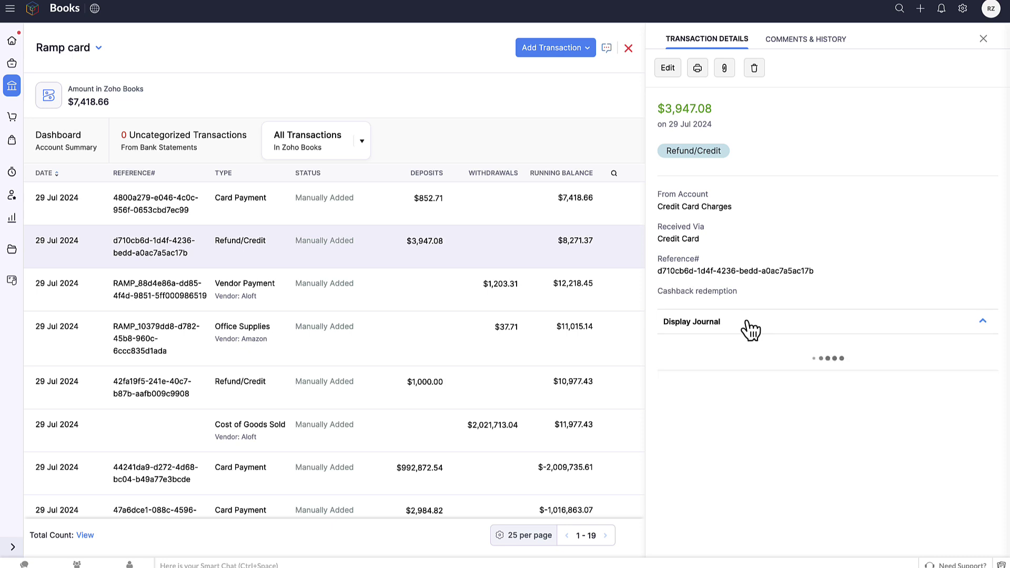